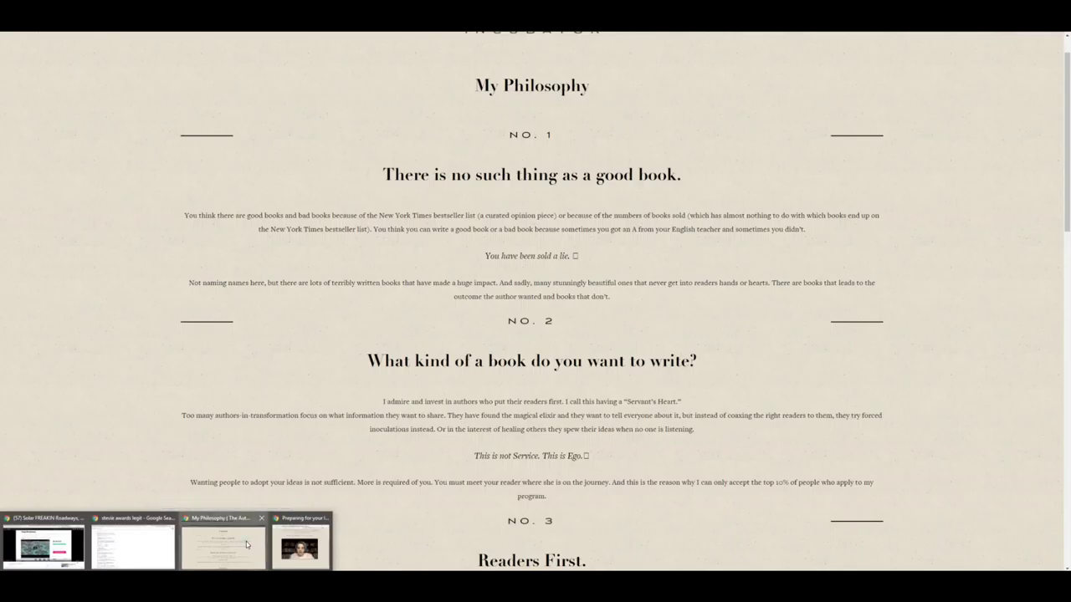
- Switch to the browser window with the Google results and search for "kindle desktop publishing"
left_click(246, 541)
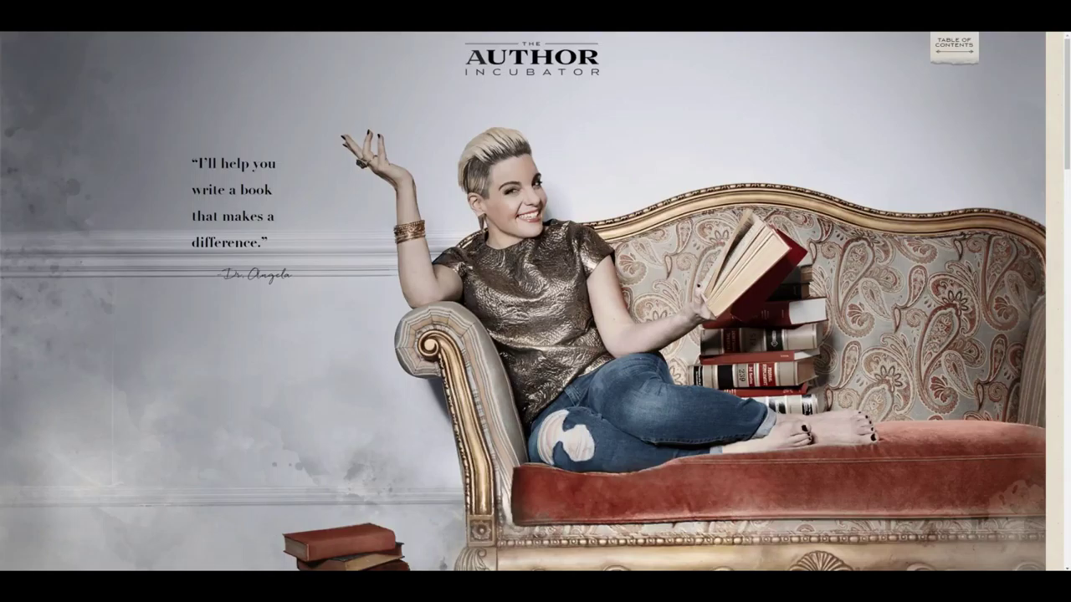
mouse_move(167, 577)
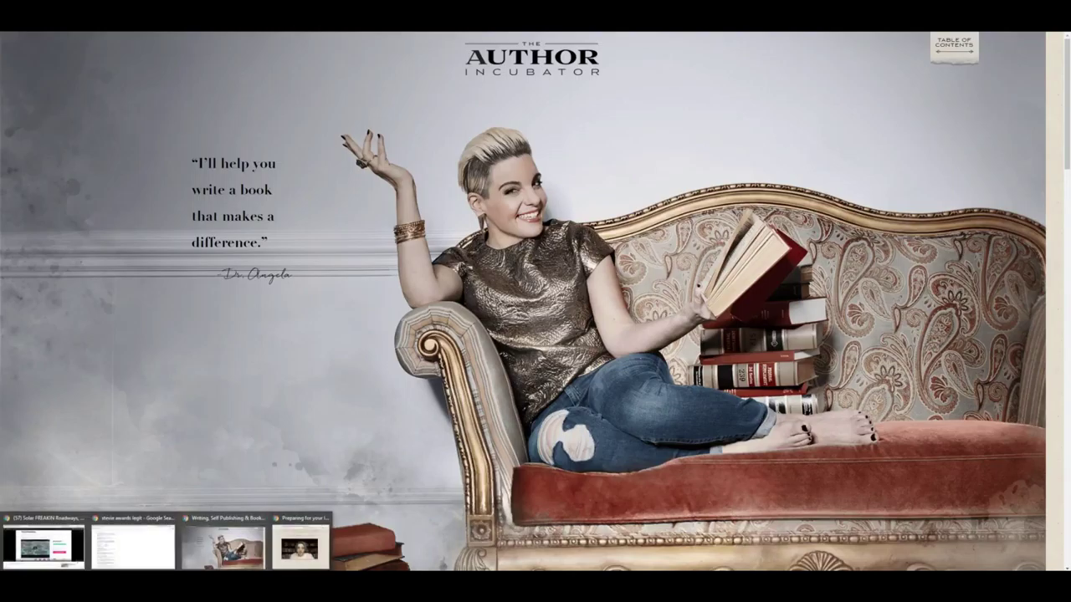
left_click(133, 543)
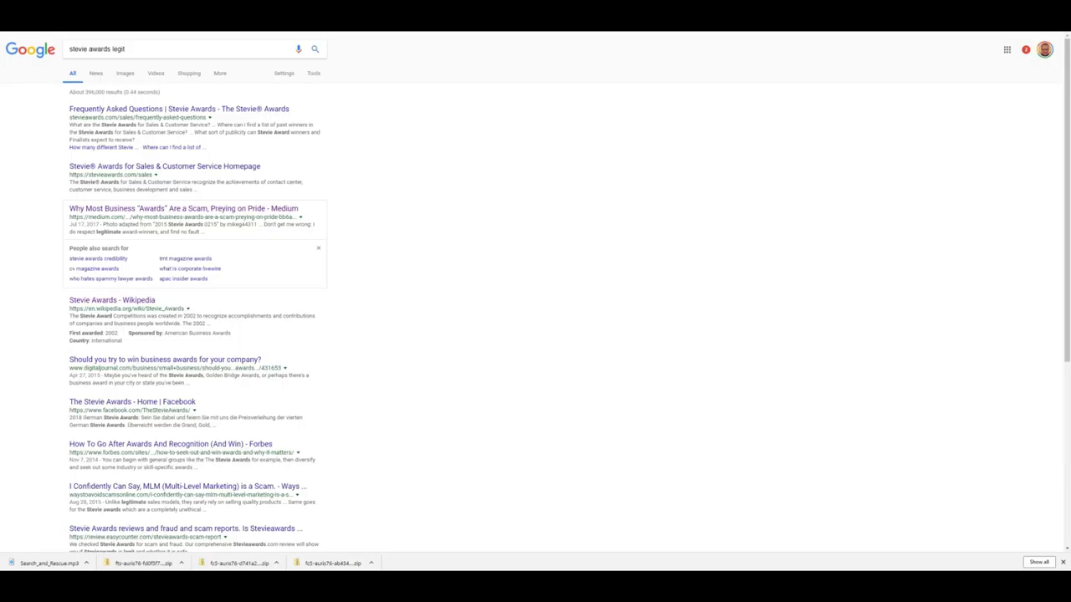
type("kidnel de")
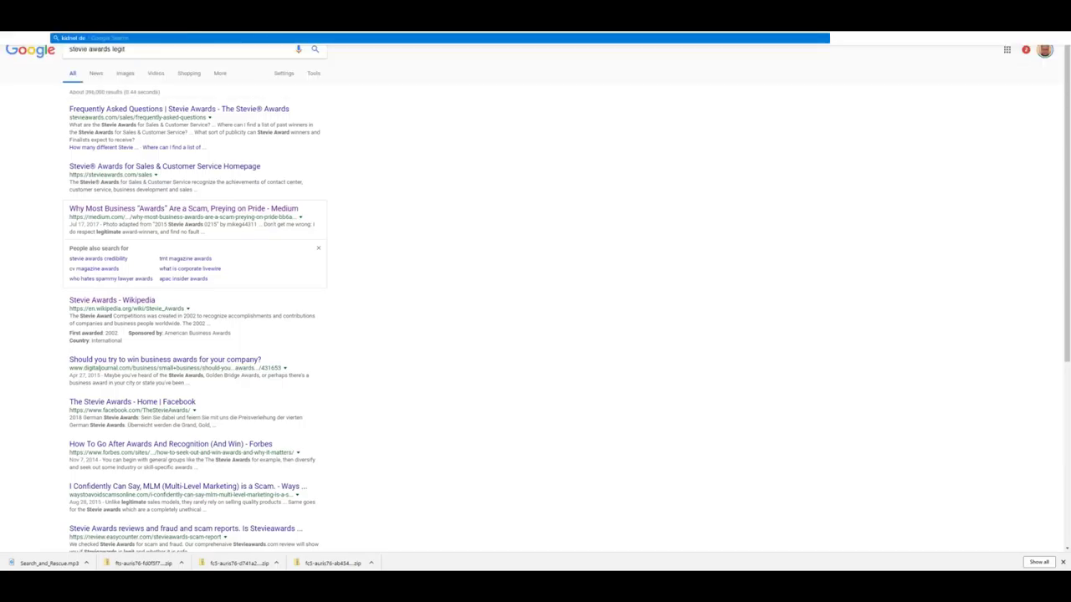
key("BackSpace")
key("BackSpace")
key("BackSpace")
key("BackSpace")
key("BackSpace")
key("BackSpace")
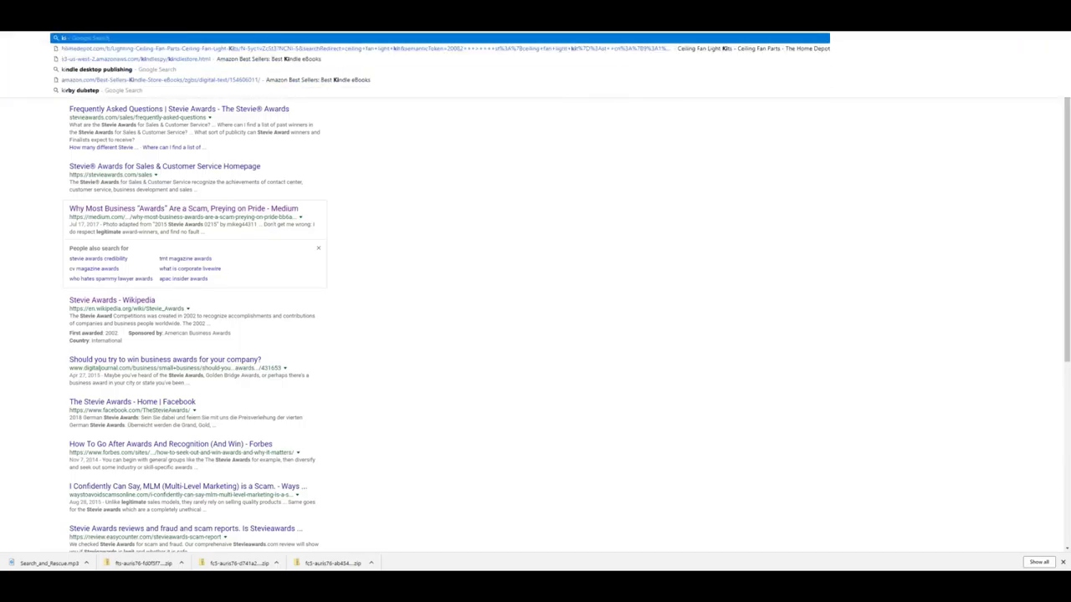
type("ndle desktop")
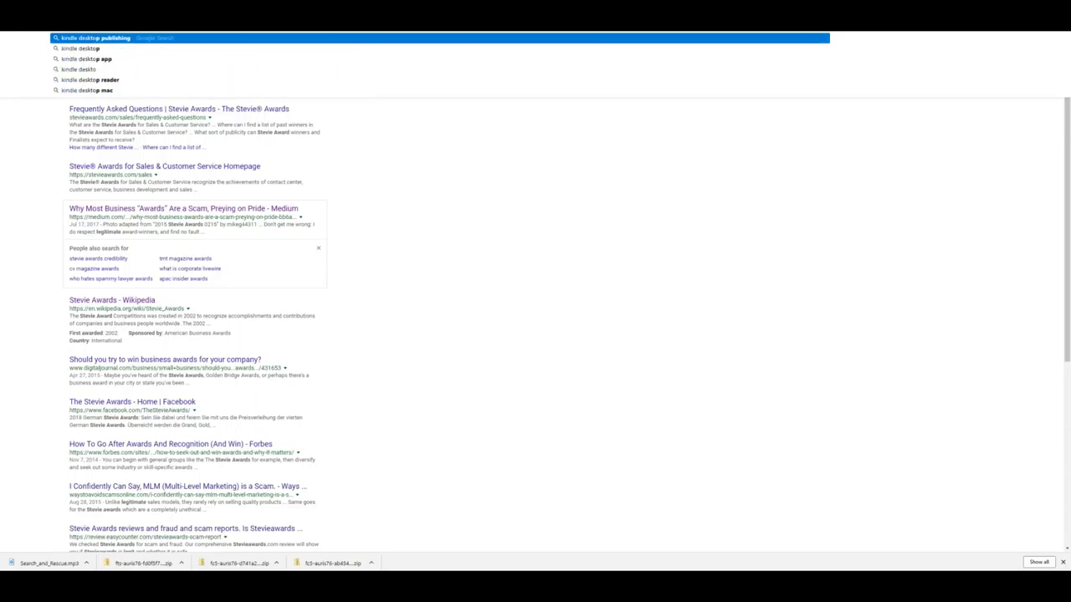
key("Escape")
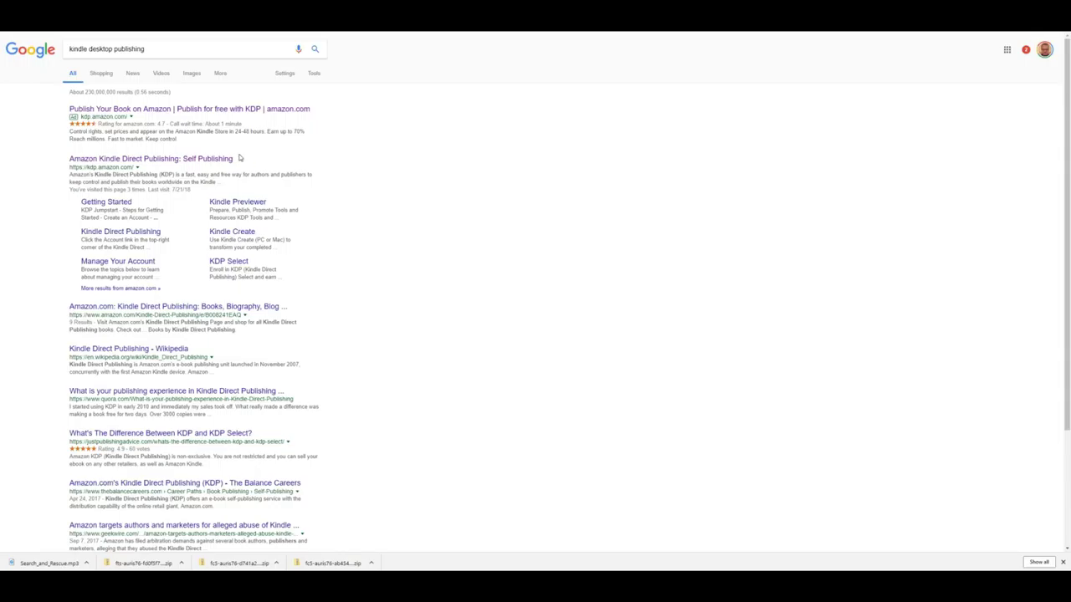
- Open the Amazon Kindle Direct Publishing site from the results and start a new Kindle eBook, signing in with the saved account
left_click(190, 159)
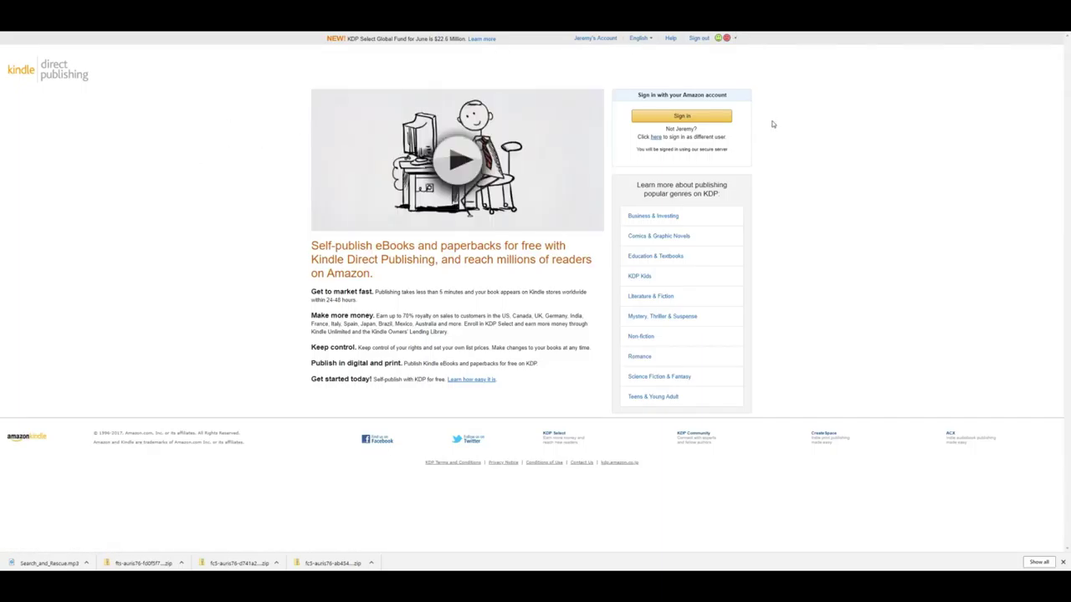
left_click(706, 121)
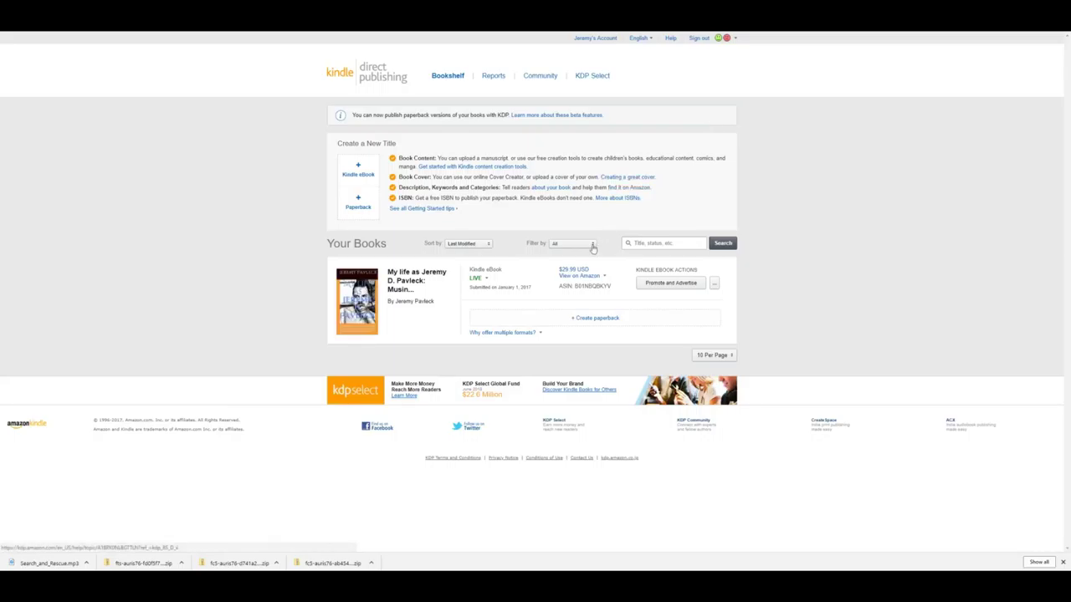
left_click(358, 167)
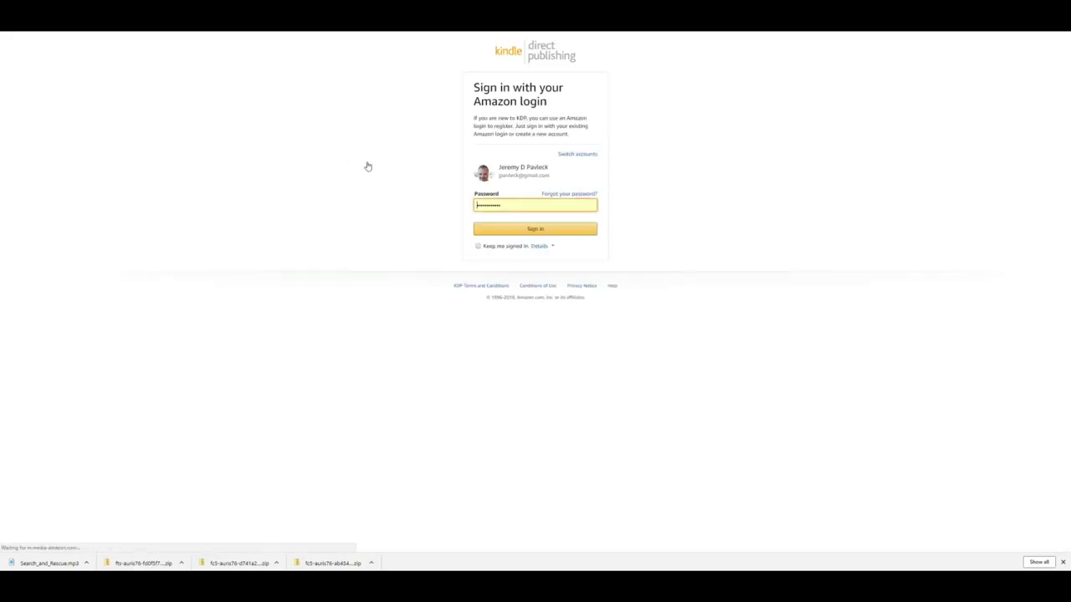
left_click(541, 232)
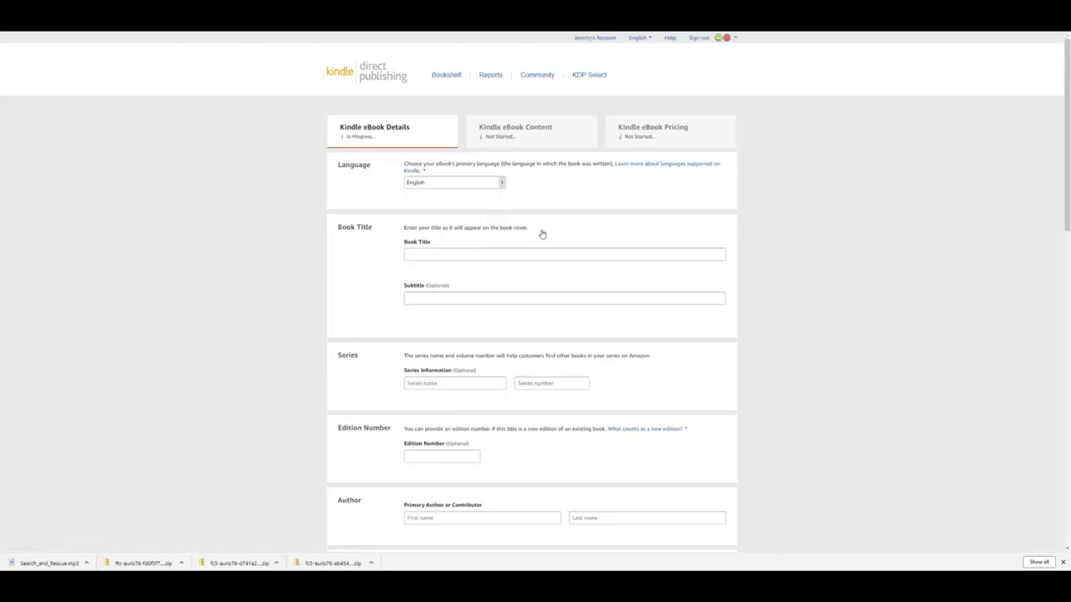
- Fill in the book title with "dsafjkskdjfsdkjhsfdkjh" and the subtitle with "sdas"
left_click(515, 252)
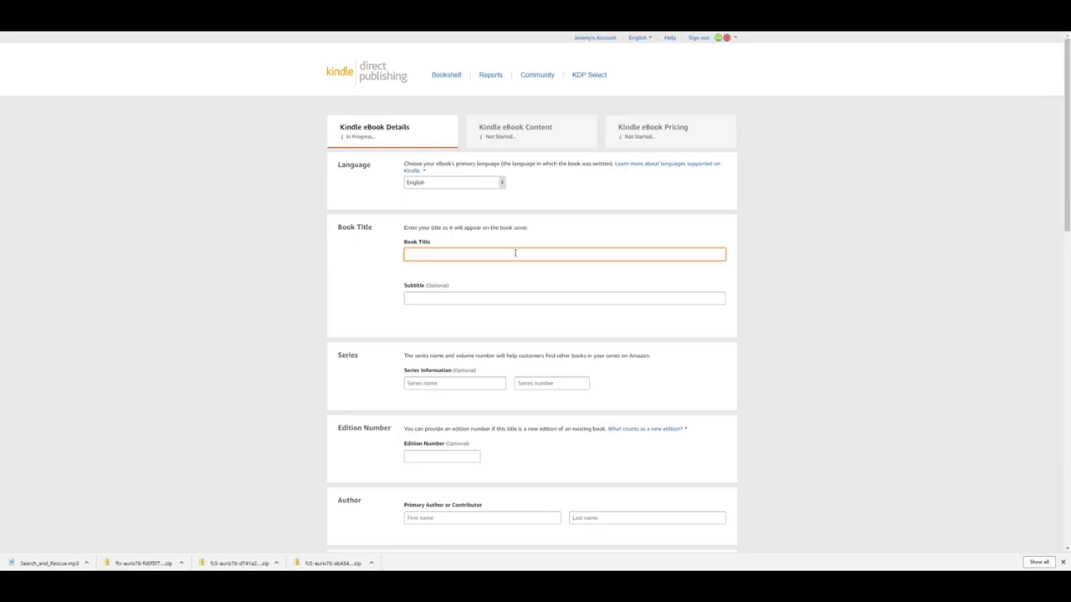
type("dsafjkskdjfsdkjhsfdkjh")
left_click(539, 302)
type("sdas")
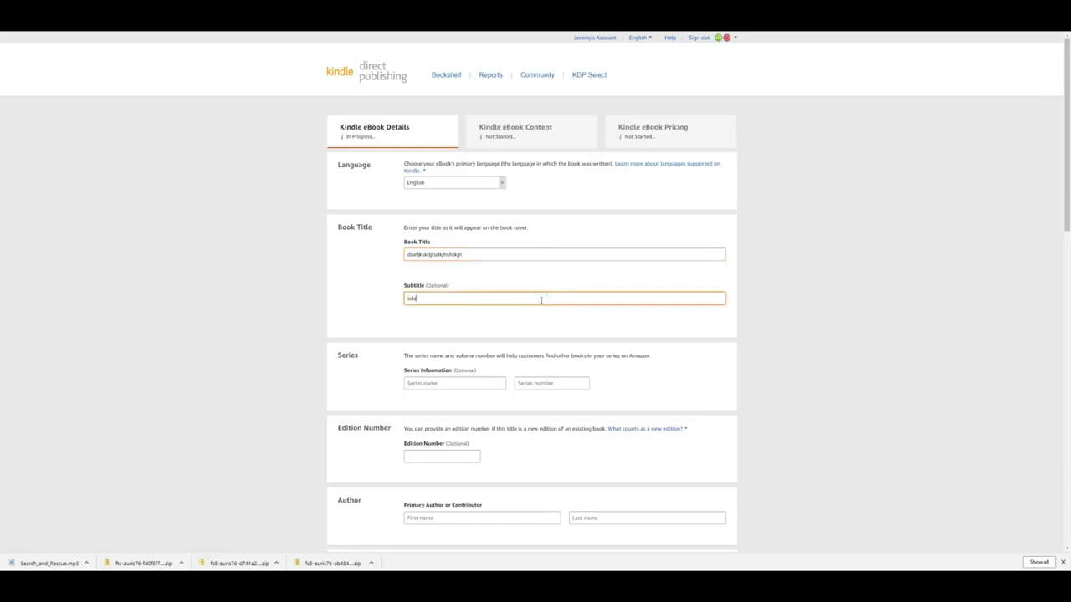
- Fill in the primary author, with the mock author name as first name and "And Her Two Ton Life Coach" as last name
scroll(527, 294, "down", 3)
scroll(458, 250, "down", 2)
left_click(449, 246)
scroll(449, 246, "down", 2)
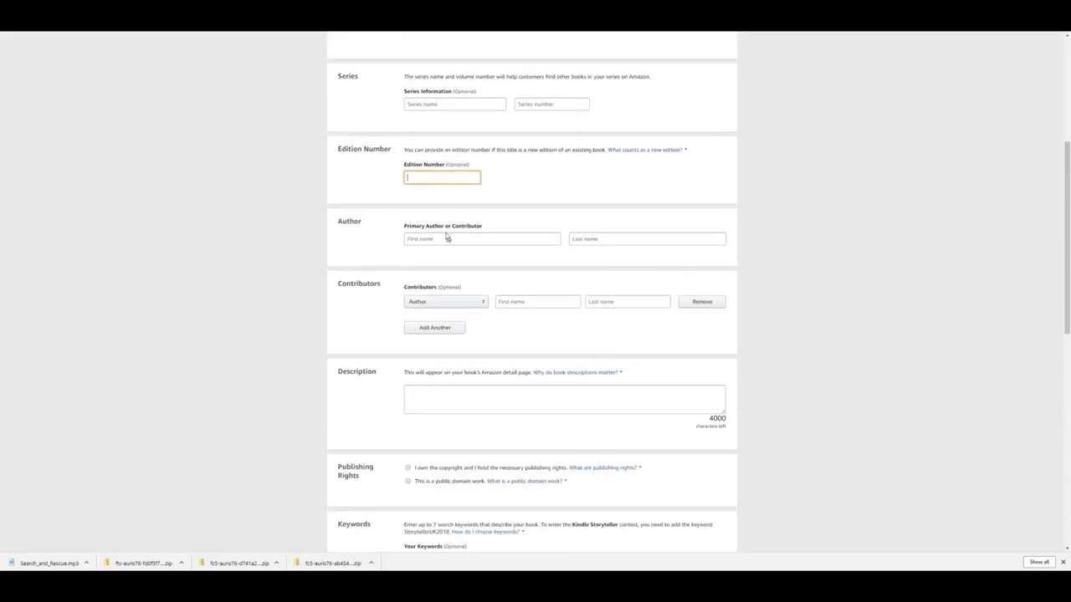
left_click(446, 225)
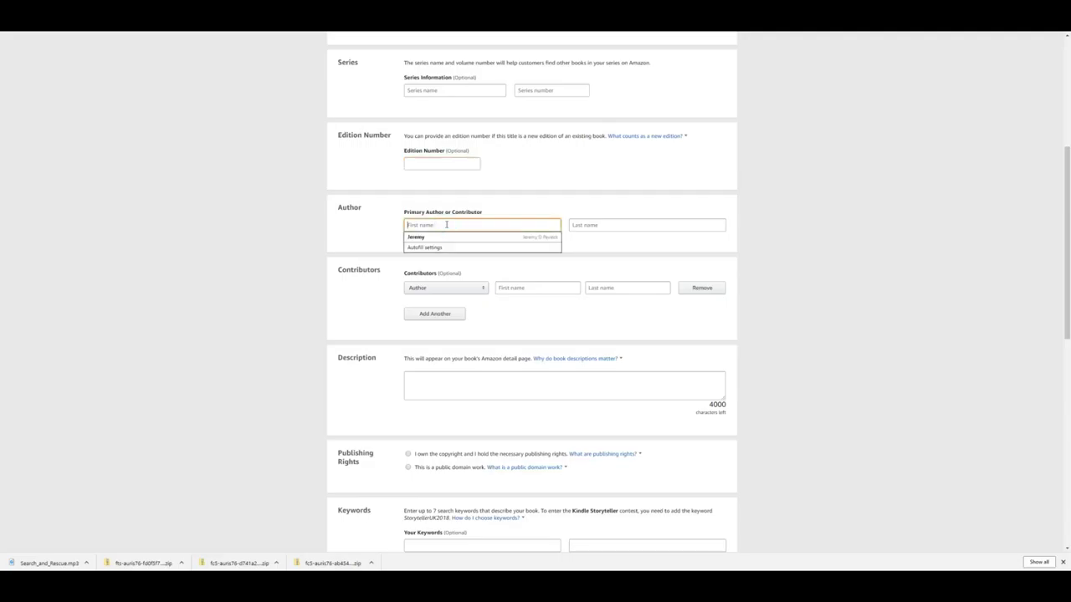
type("Lying ")
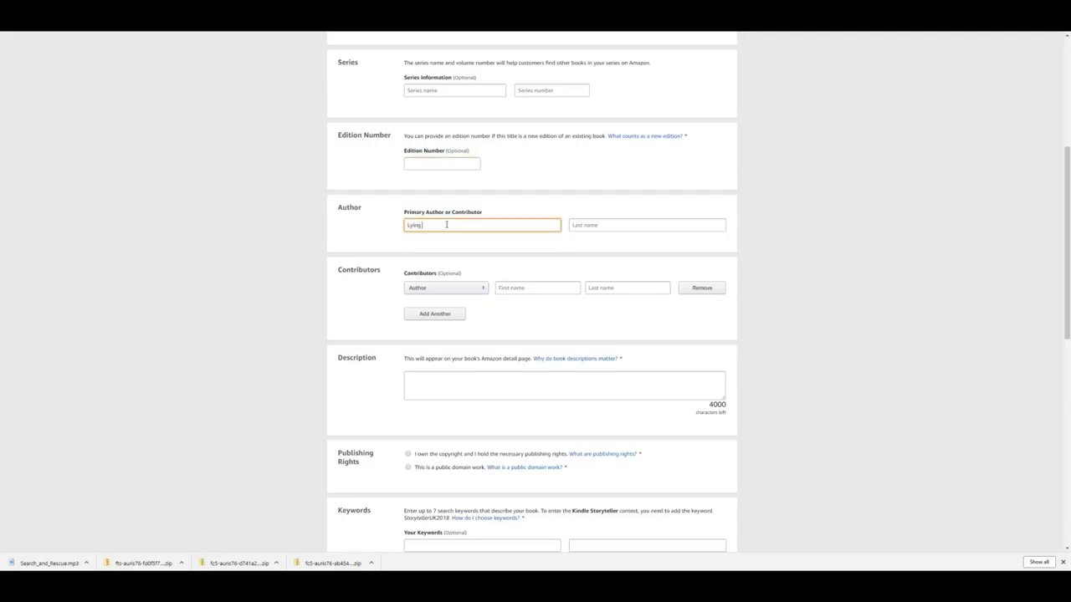
type("Angela Lauria")
key("Tab")
type("And ")
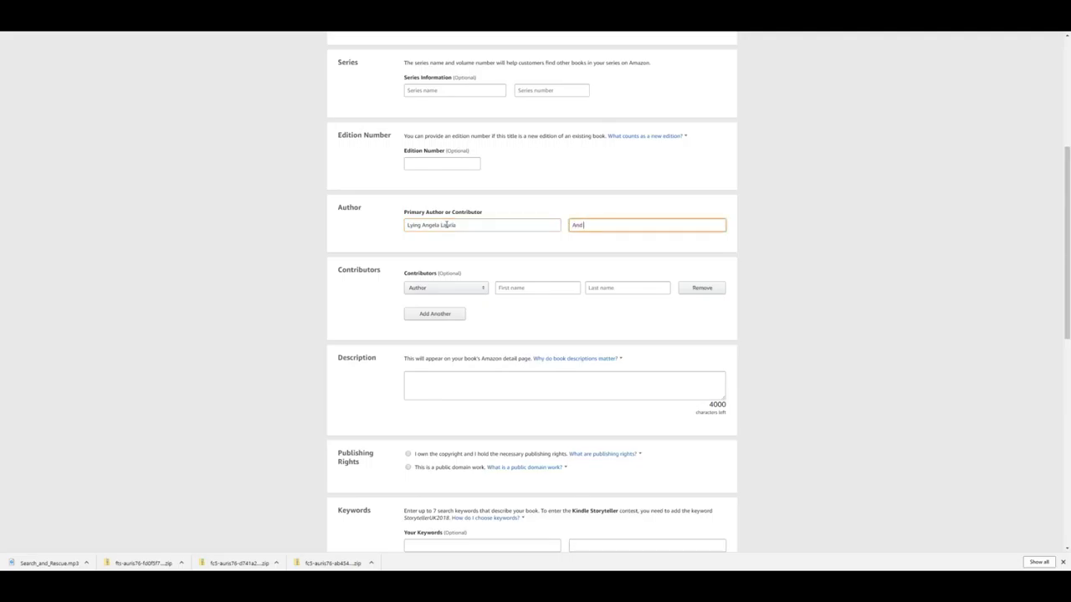
type("Her Two Ton Life Coach")
- Write "I love to spend your money" as the book description
scroll(536, 299, "down", 1)
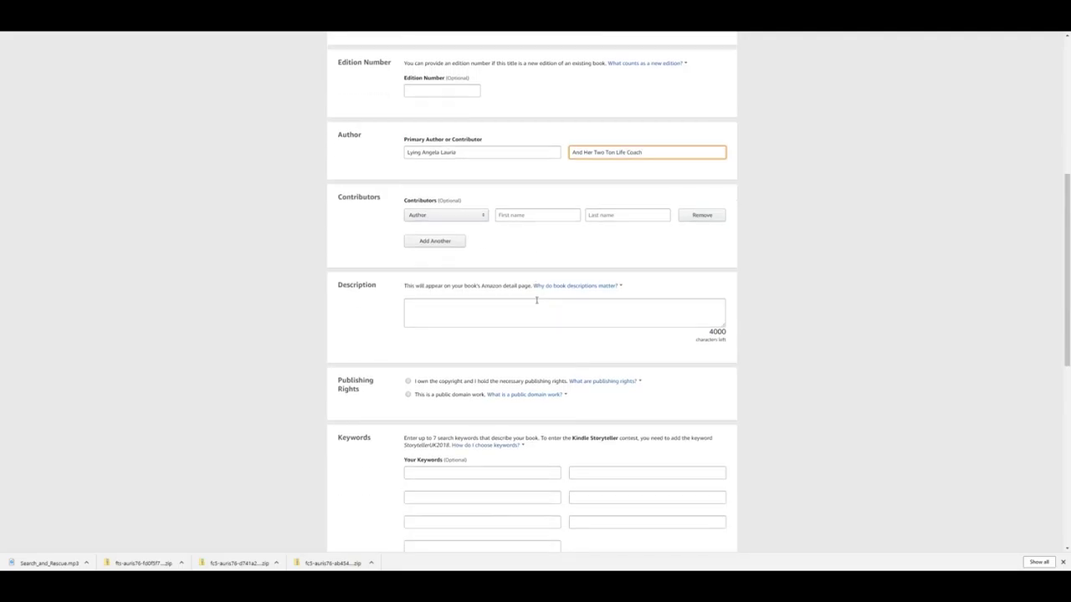
left_click(523, 296)
type("I love to ")
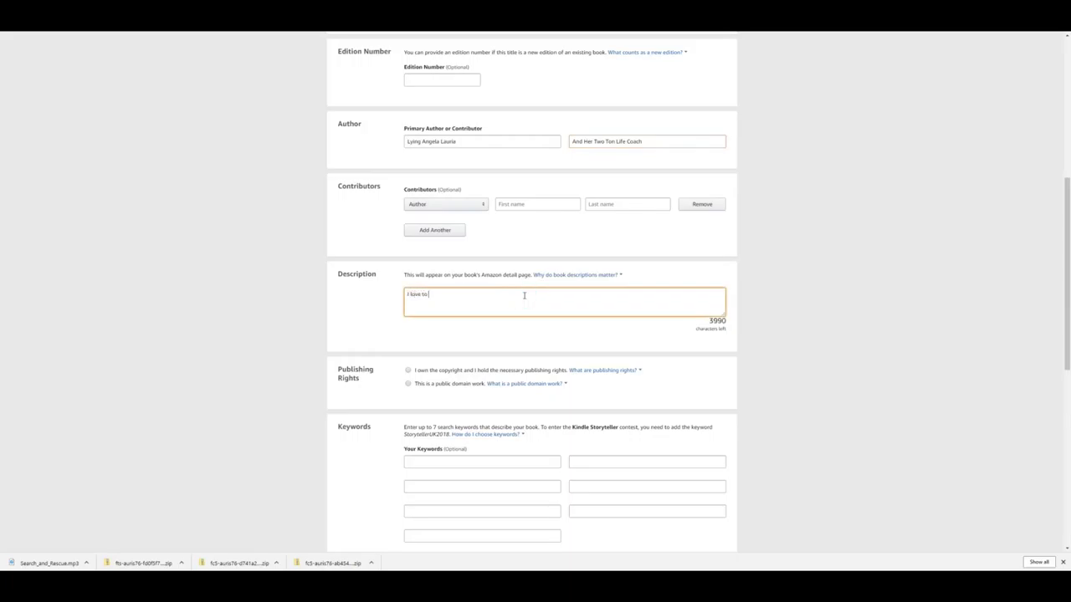
type("spend your money")
- Declare ownership of the copyright and publishing rights, and enter "sdasdasd" as the first keyword
scroll(530, 292, "down", 3)
left_click(409, 246)
scroll(377, 265, "down", 2)
left_click(421, 253)
type("sdasdasd")
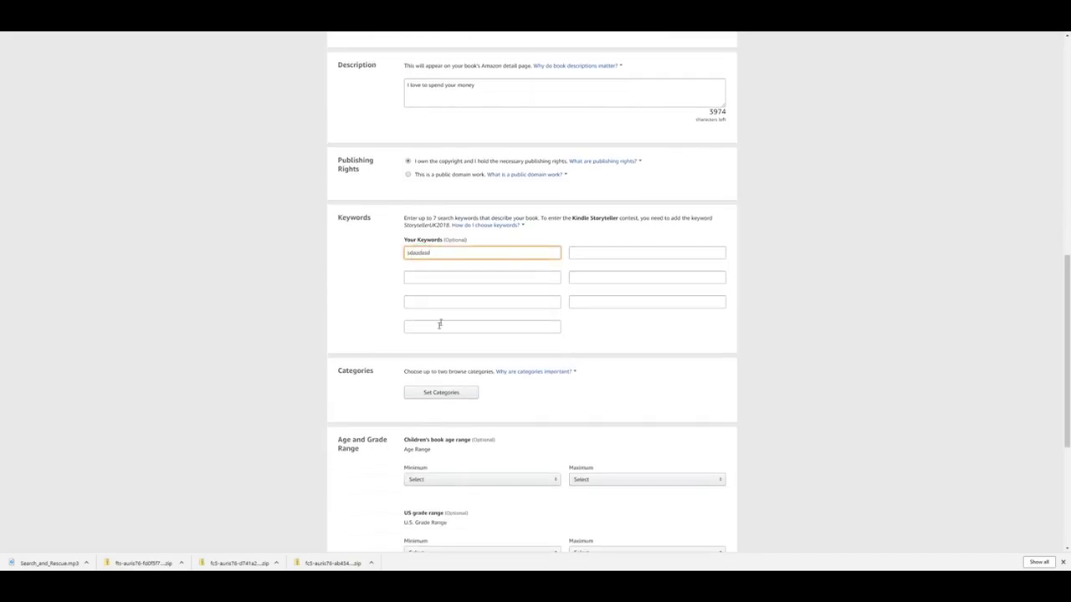
- Set the book's category to Literary Collections > European > Scandinavian and save the selection
scroll(438, 320, "down", 3)
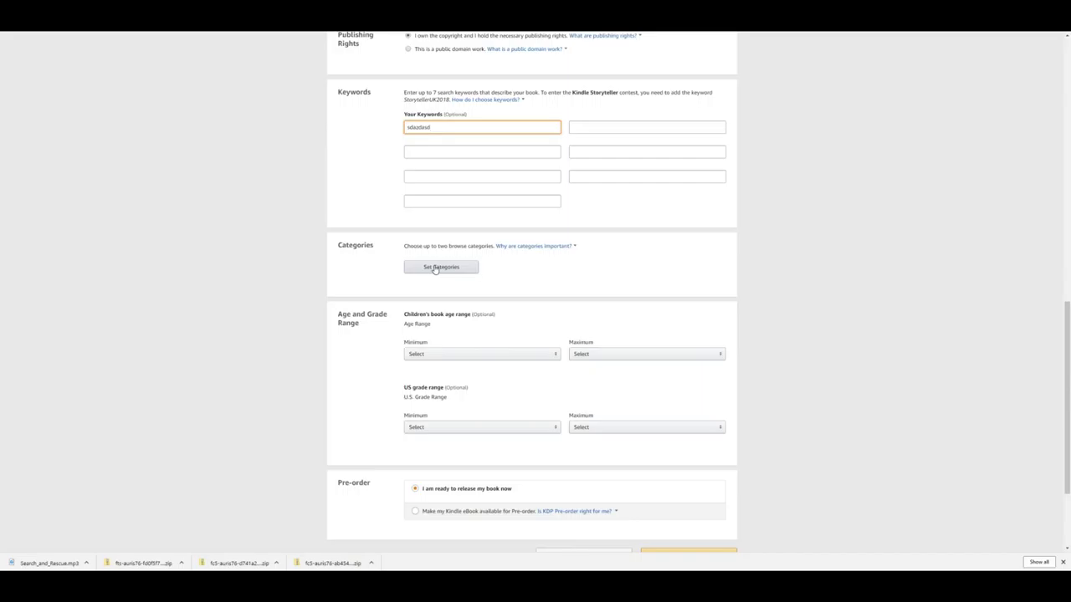
left_click(435, 269)
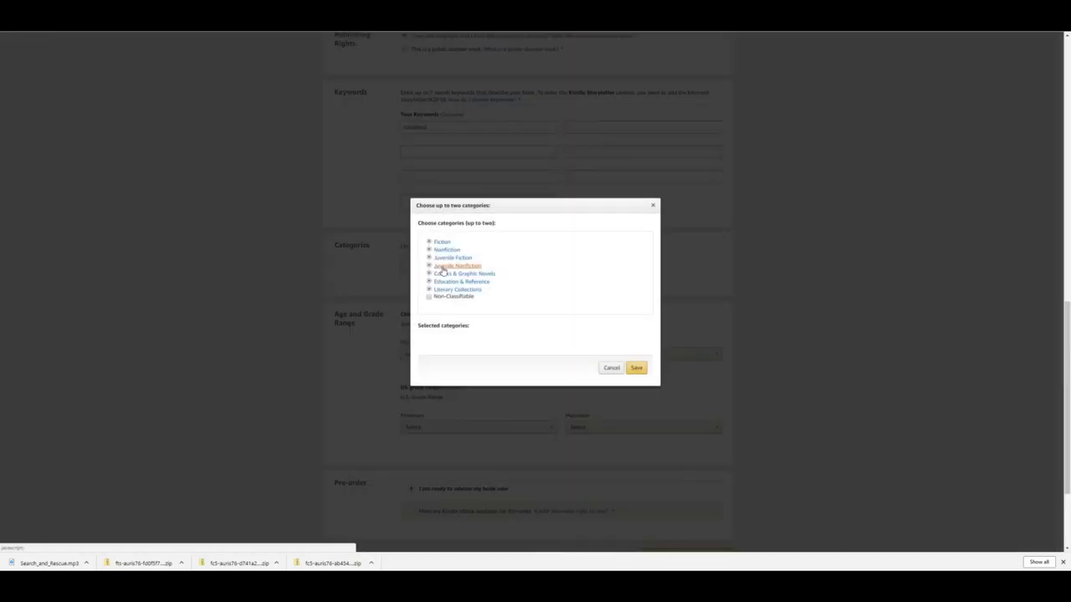
left_click(428, 289)
scroll(540, 289, "down", 1)
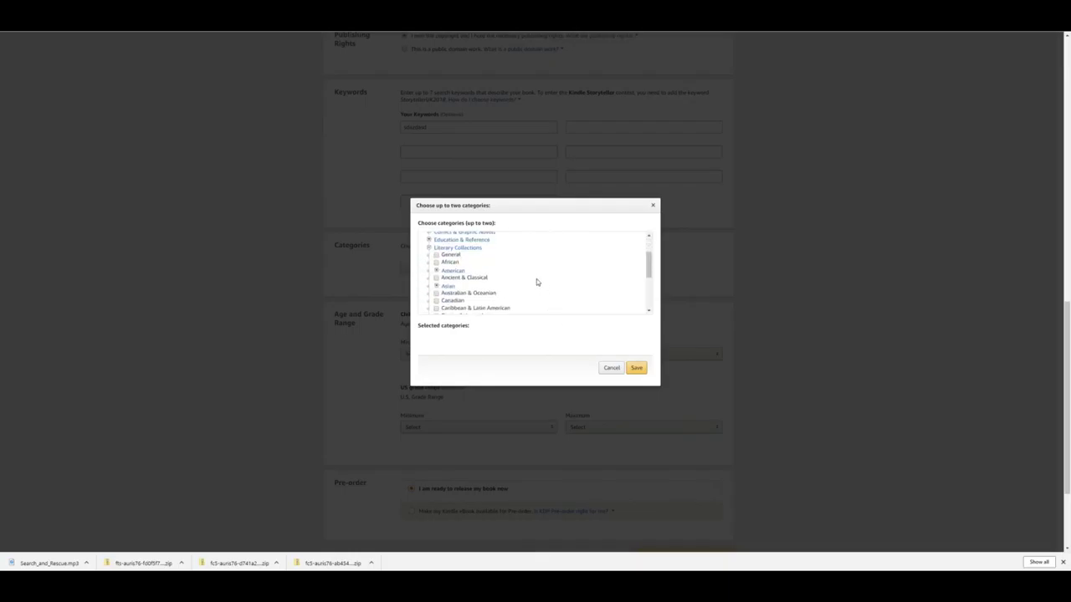
scroll(536, 279, "down", 3)
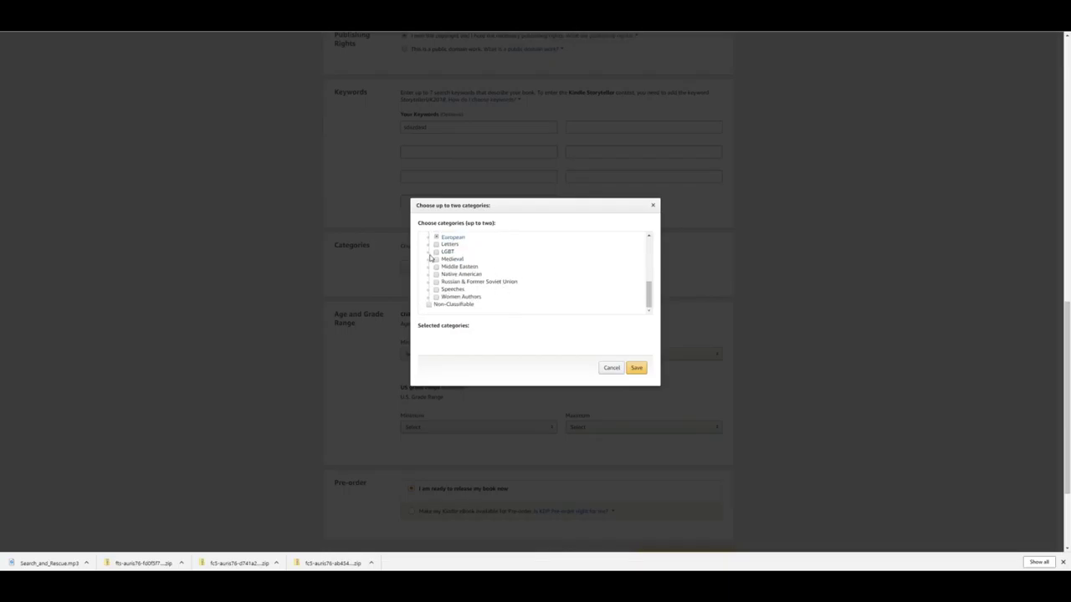
scroll(430, 260, "up", 1)
left_click(435, 280)
scroll(437, 284, "down", 1)
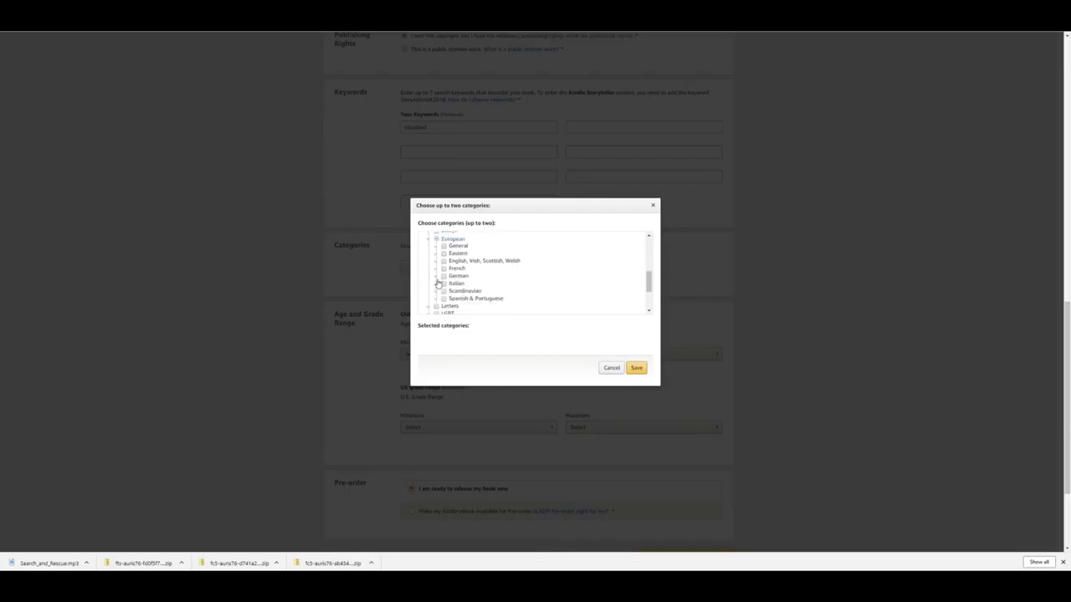
scroll(490, 310, "up", 2)
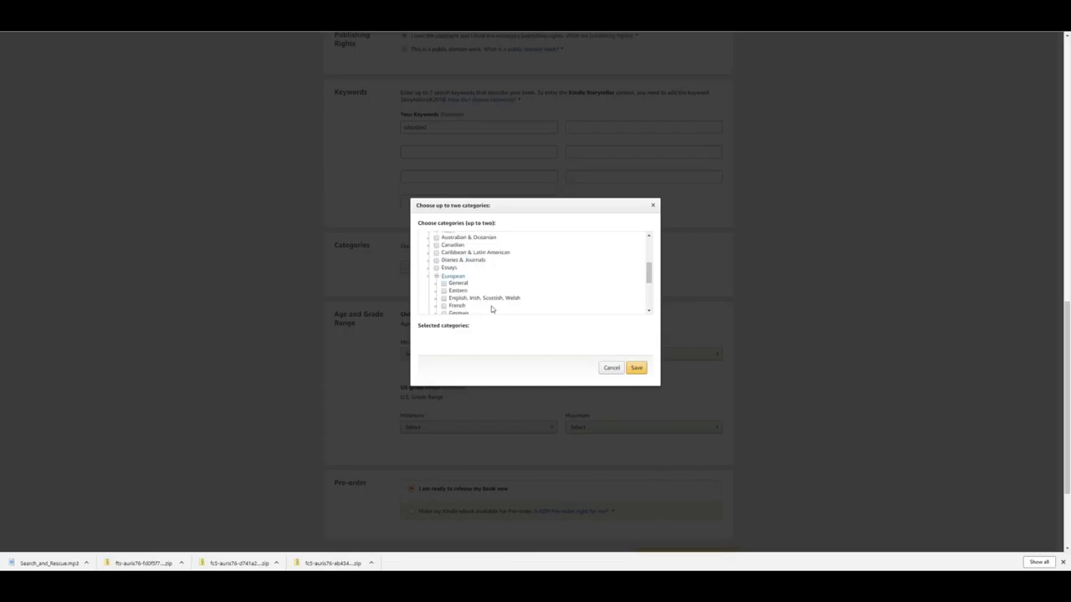
scroll(491, 309, "down", 2)
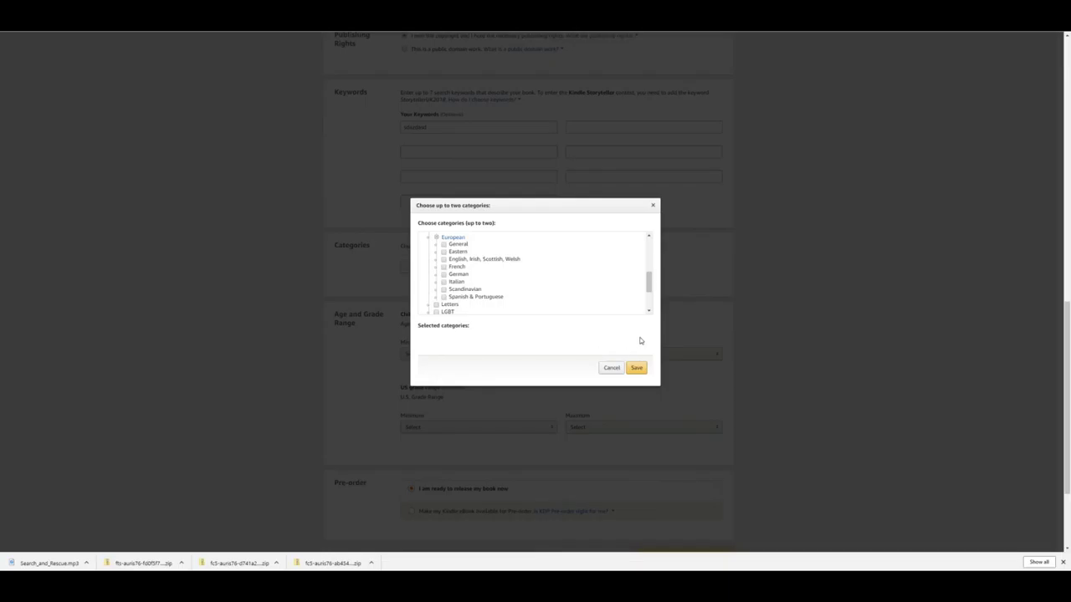
left_click(606, 373)
left_click(444, 270)
left_click(467, 289)
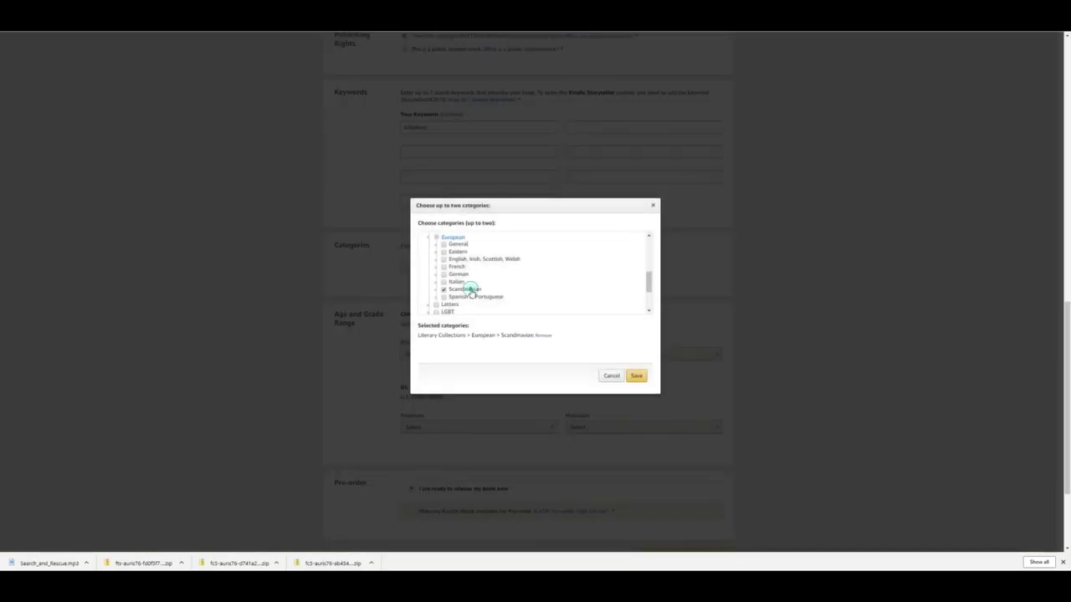
left_click(635, 373)
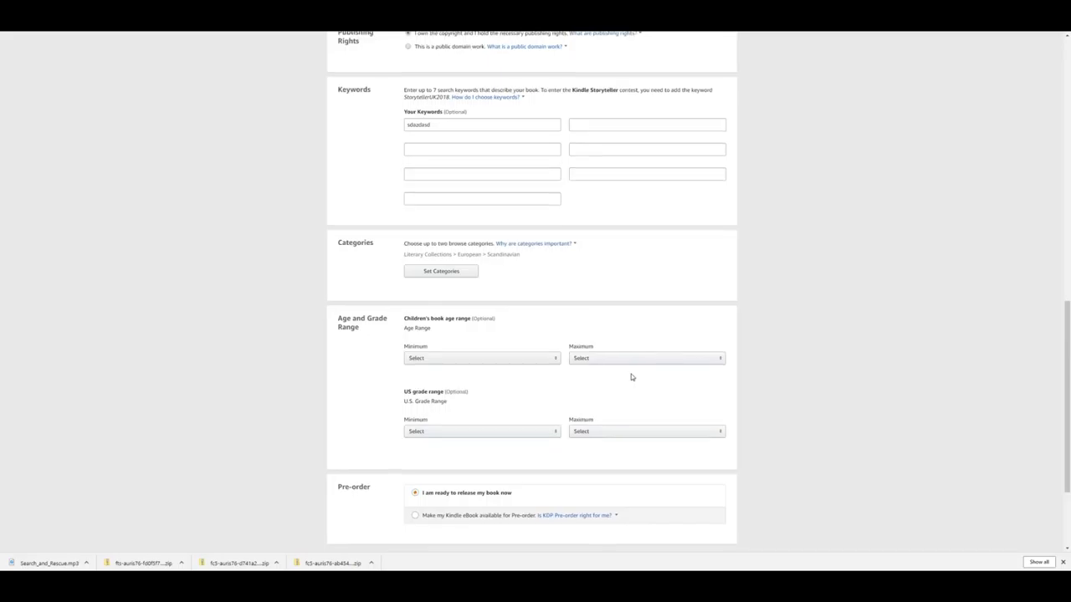
- Set the children's book age range to a minimum of 4 and a maximum of 17
scroll(633, 373, "down", 1)
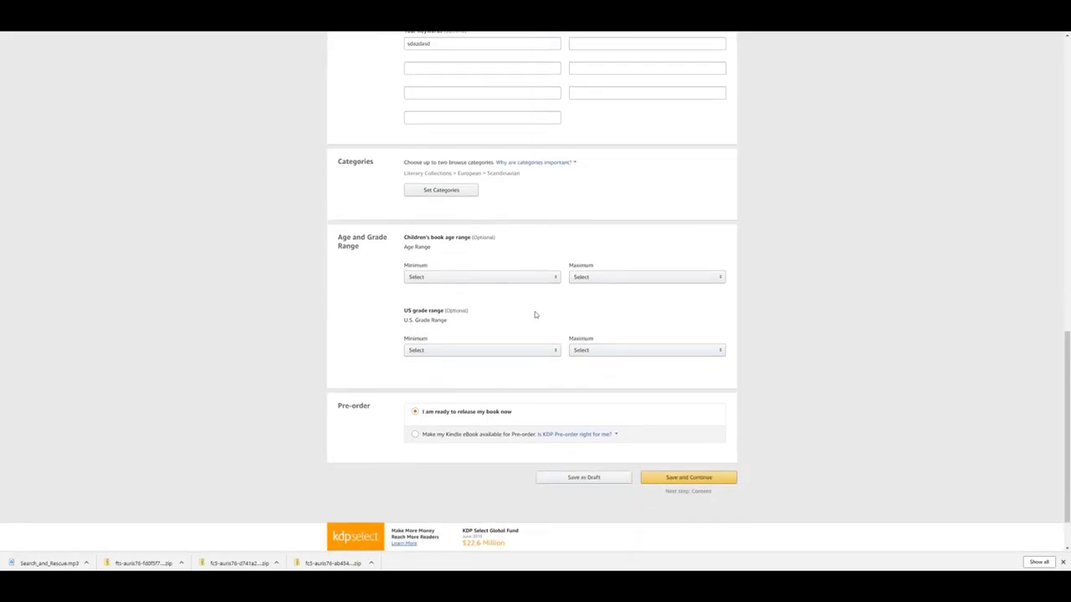
left_click(508, 281)
left_click(487, 322)
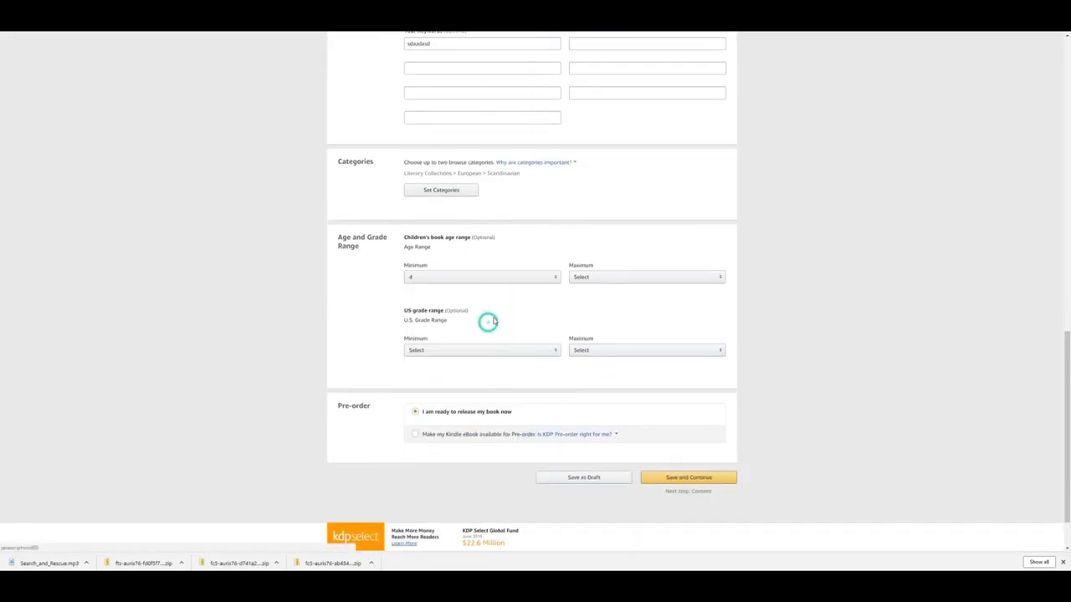
left_click(619, 277)
scroll(634, 356, "down", 1)
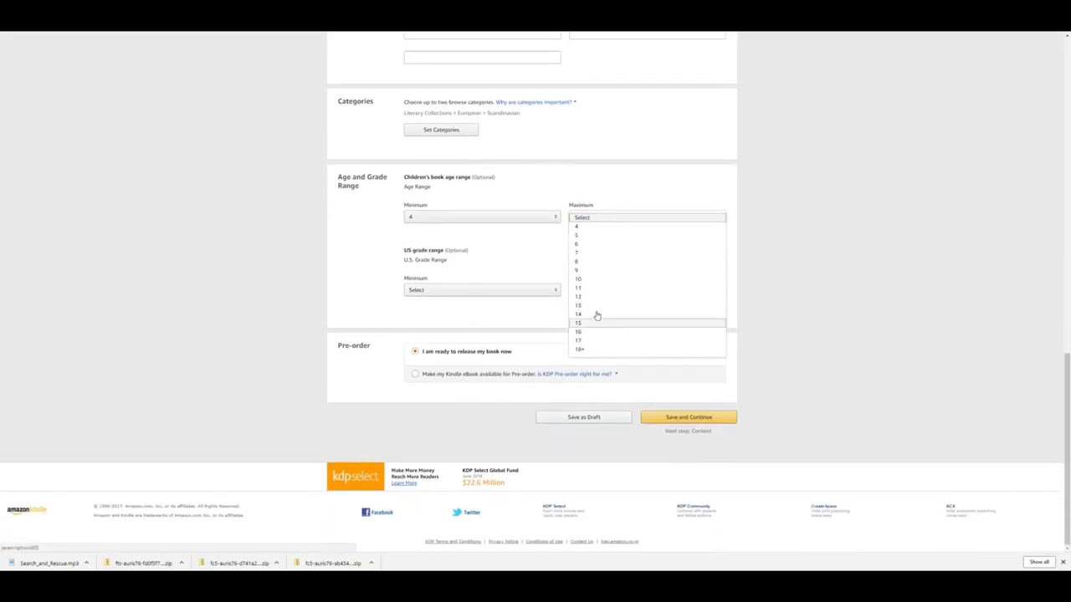
left_click(589, 345)
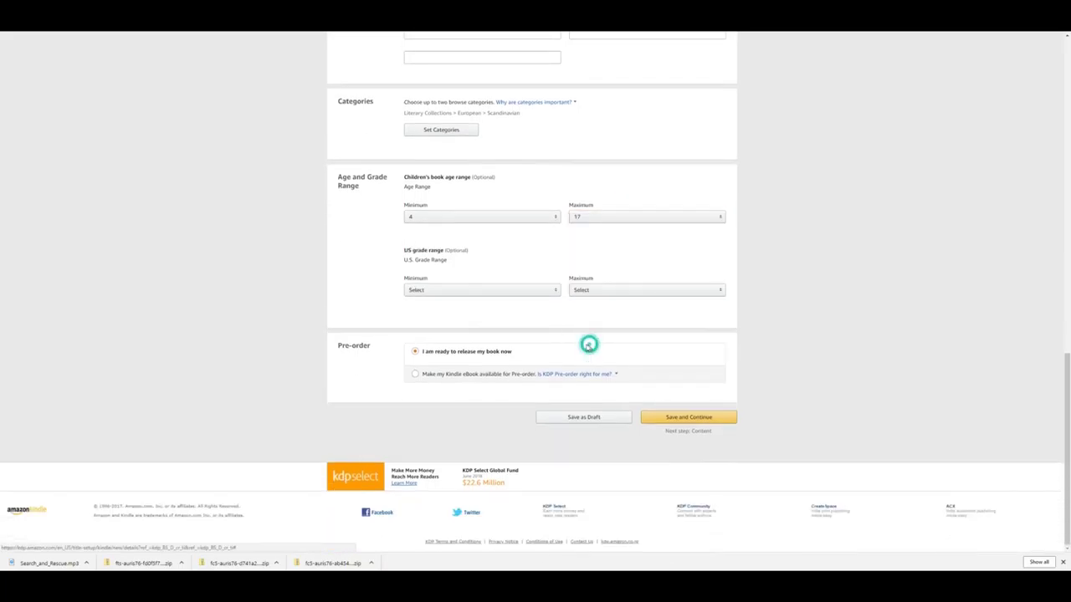
- Set the US grade range from 10th grade to 12th grade
left_click(502, 291)
left_click(507, 396)
left_click(649, 290)
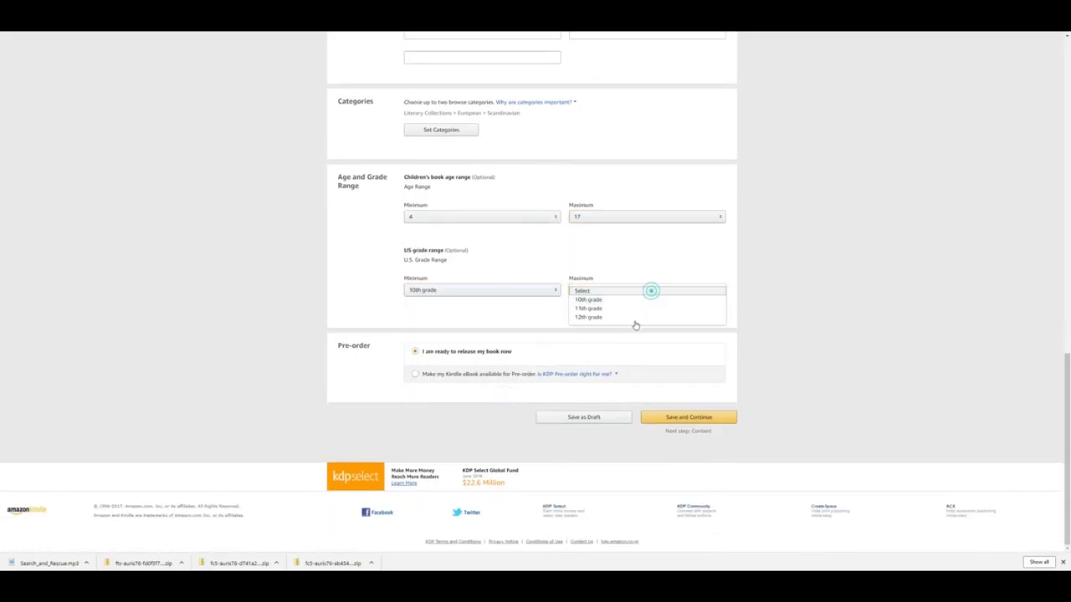
left_click(638, 317)
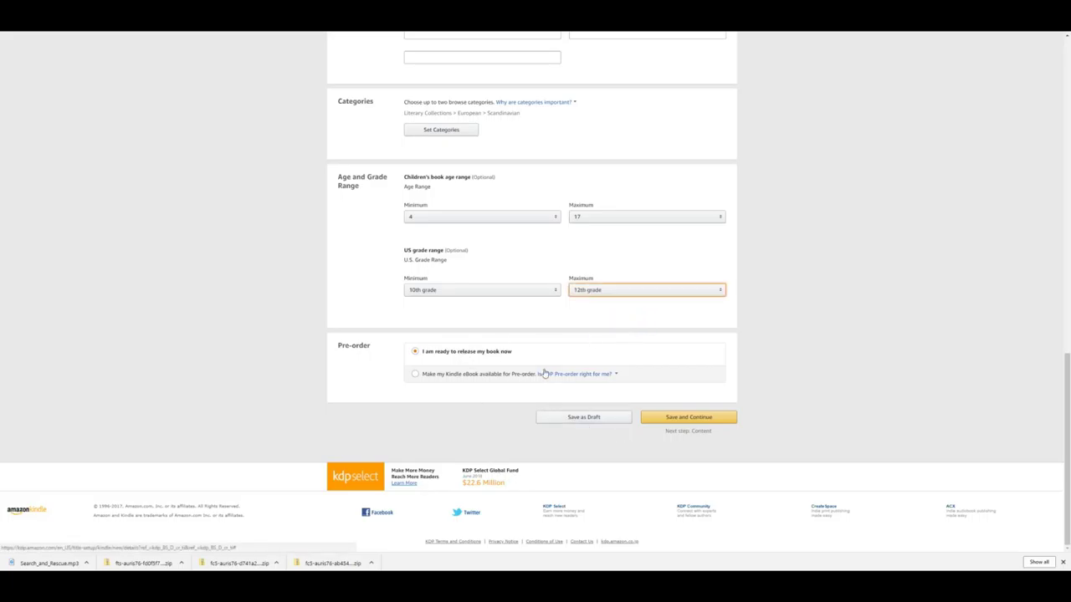
- Save the eBook details and continue to the content page, then try to continue to pricing without uploading a manuscript
left_click(684, 415)
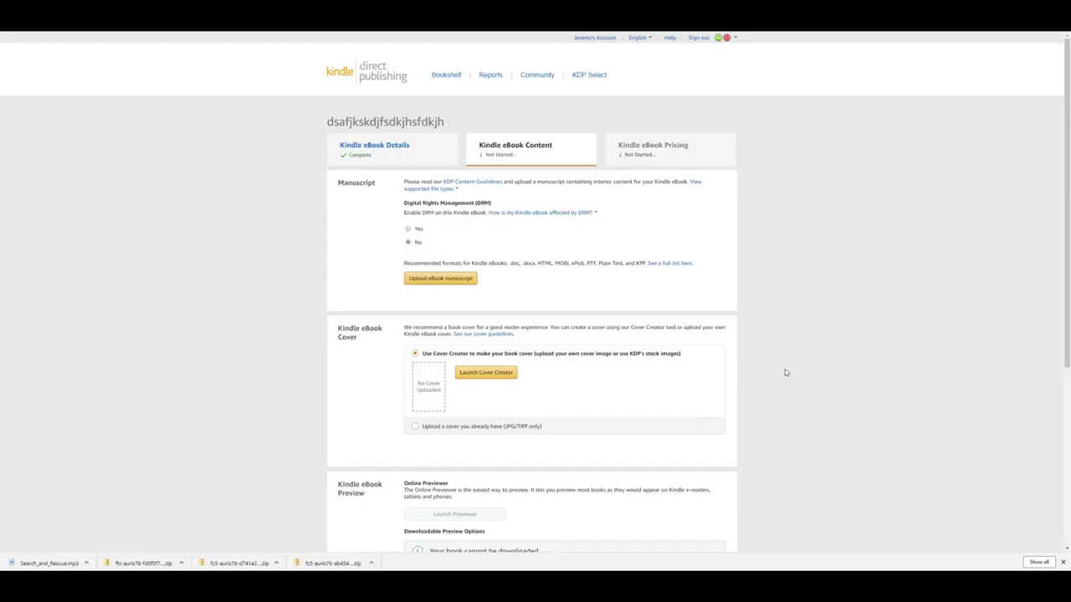
scroll(720, 326, "down", 1)
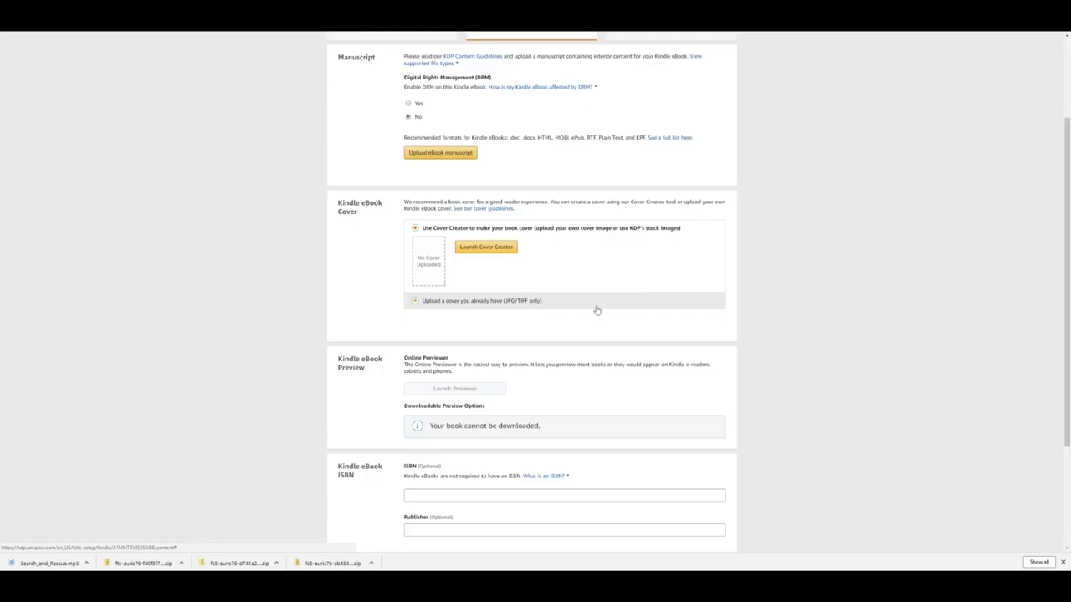
scroll(650, 324, "down", 3)
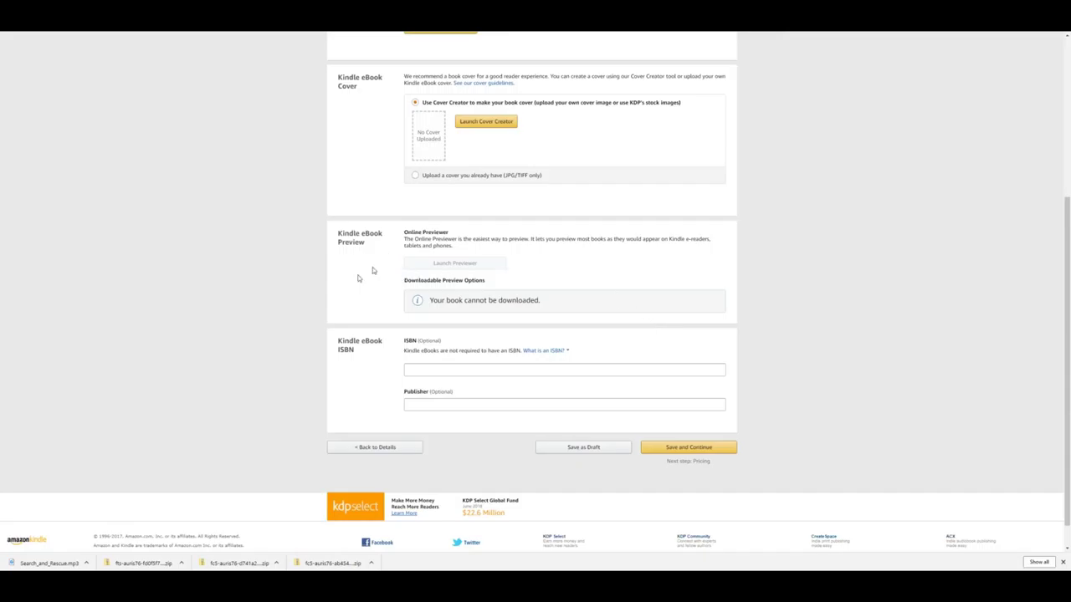
scroll(574, 282, "down", 1)
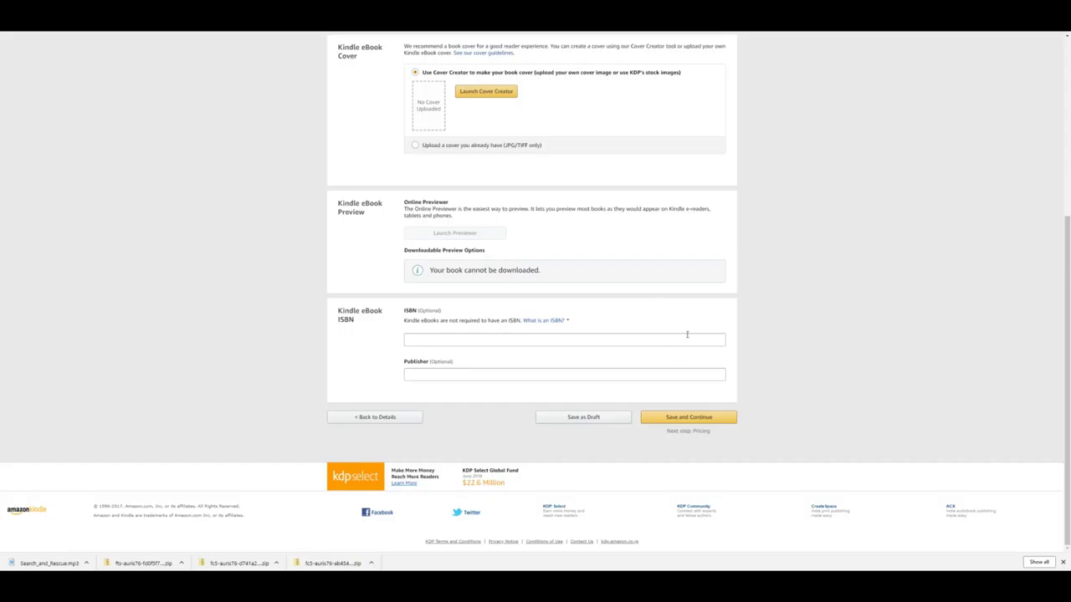
left_click(701, 418)
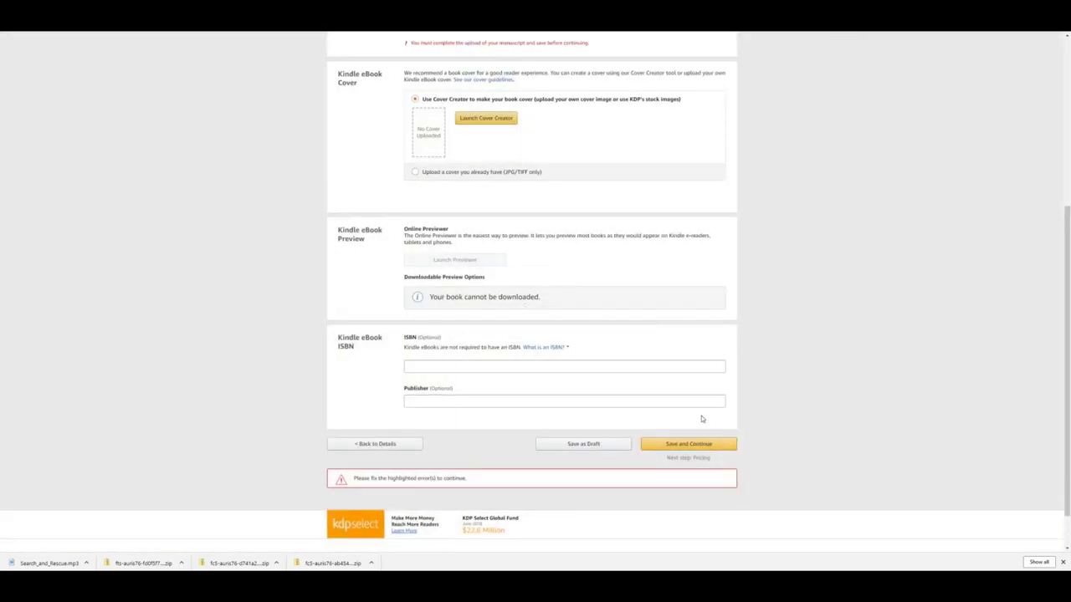
- Review the manuscript section's Digital Rights Management setting and the help on how DRM affects the Kindle eBook
scroll(661, 376, "up", 2)
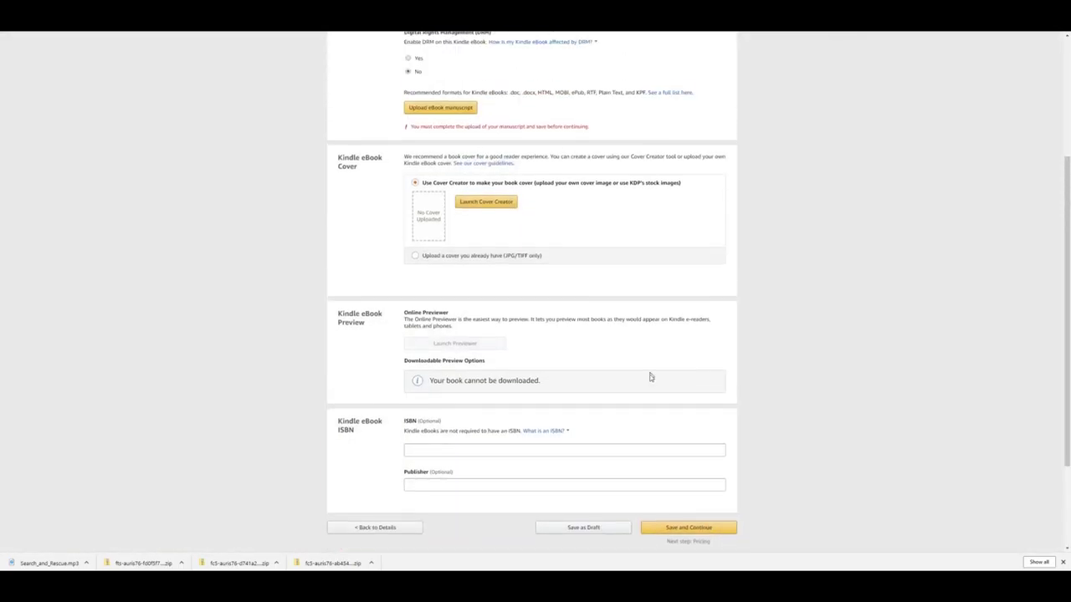
scroll(650, 377, "up", 3)
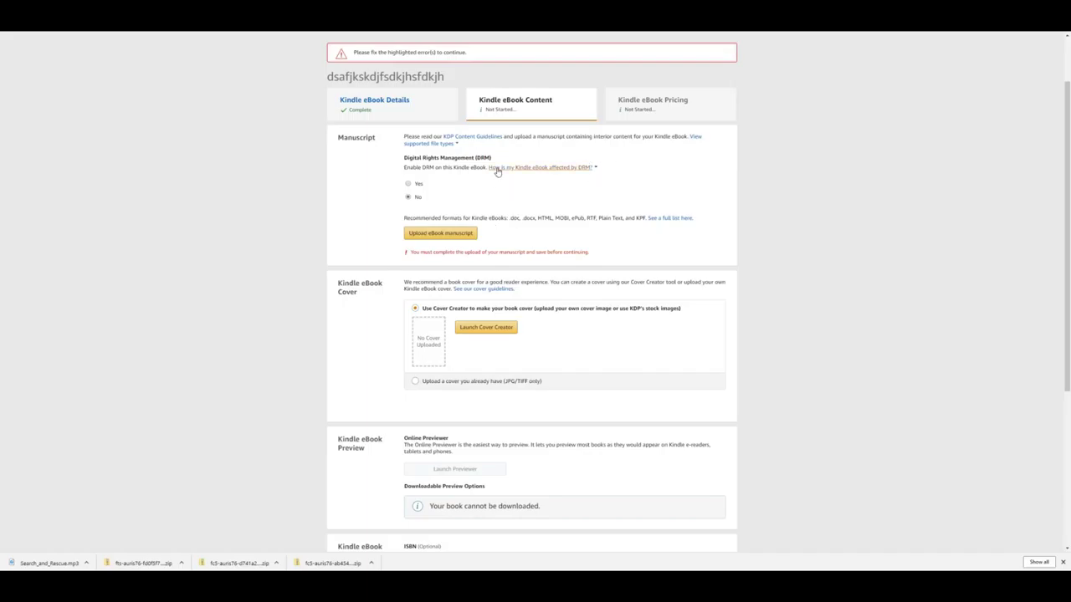
mouse_move(497, 170)
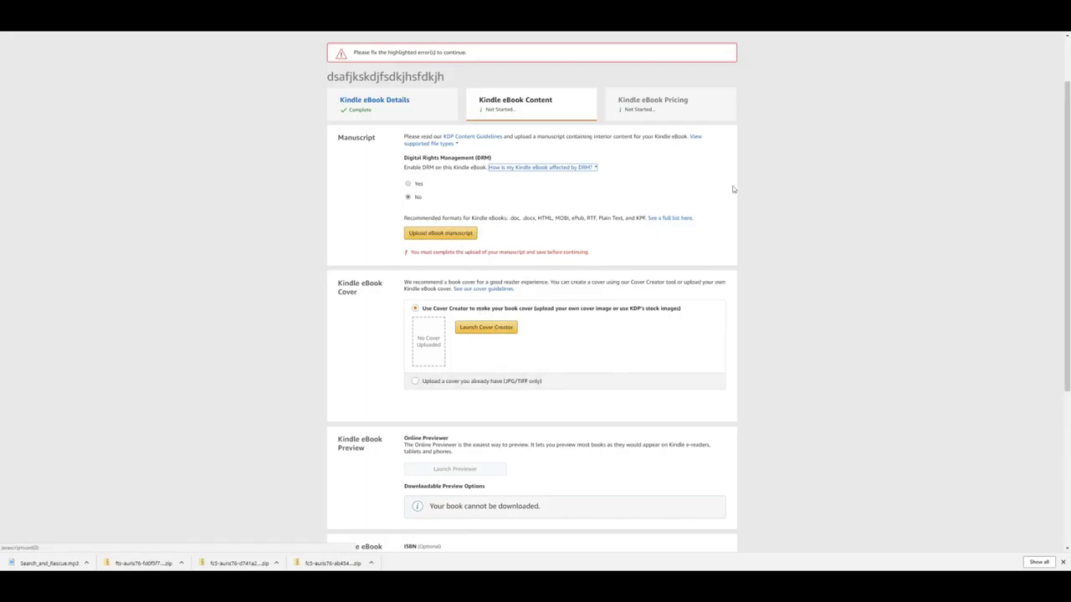
left_click(880, 325)
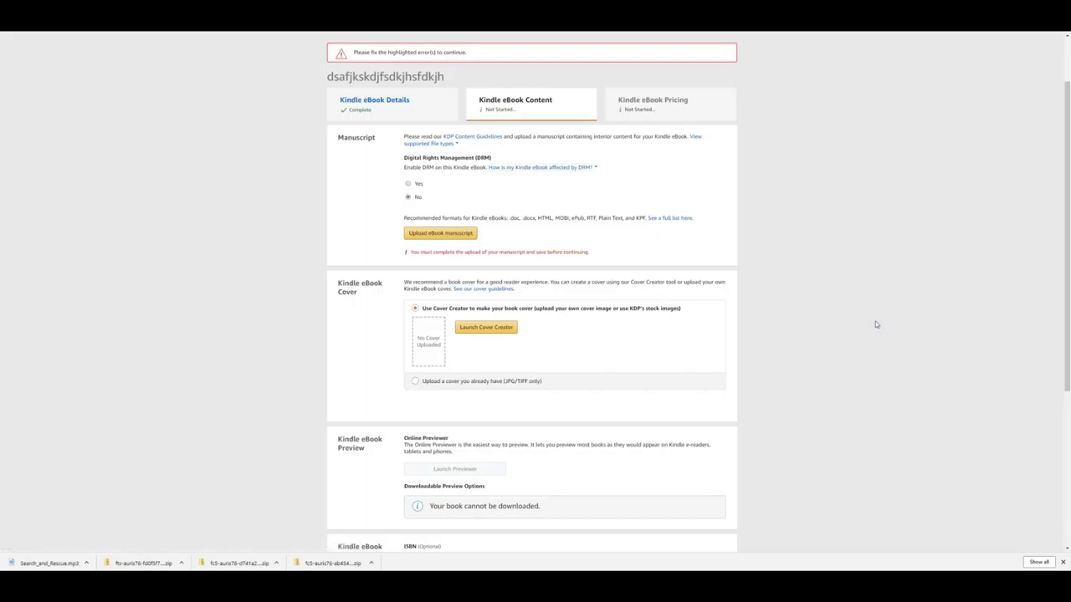
- Switch to Movies & TV and show the video "Watch This Video New April 2017 2.mp4" in full screen
scroll(846, 351, "down", 3)
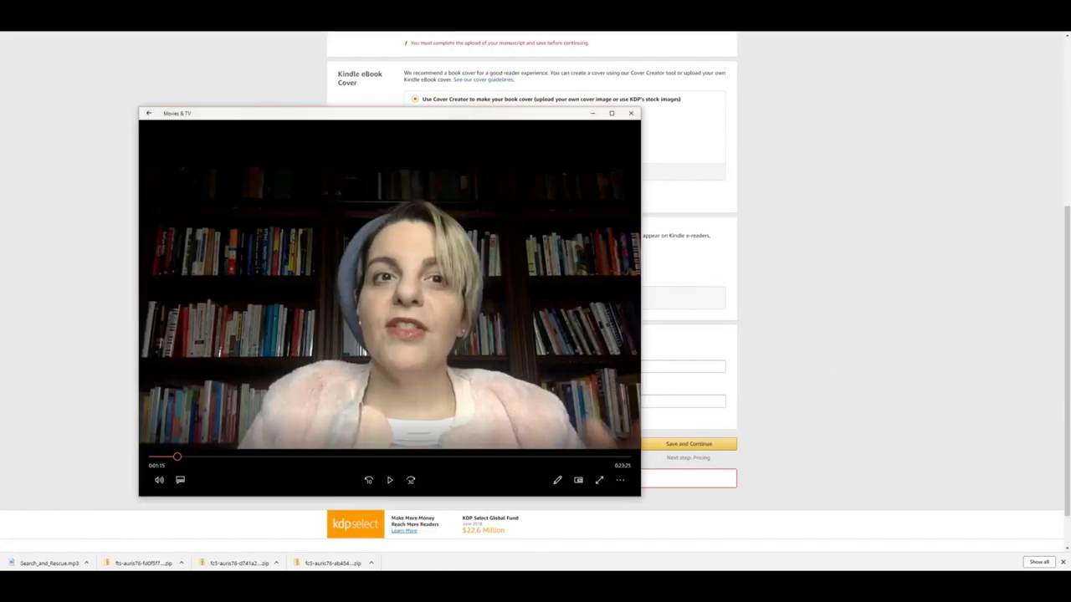
left_click(449, 330)
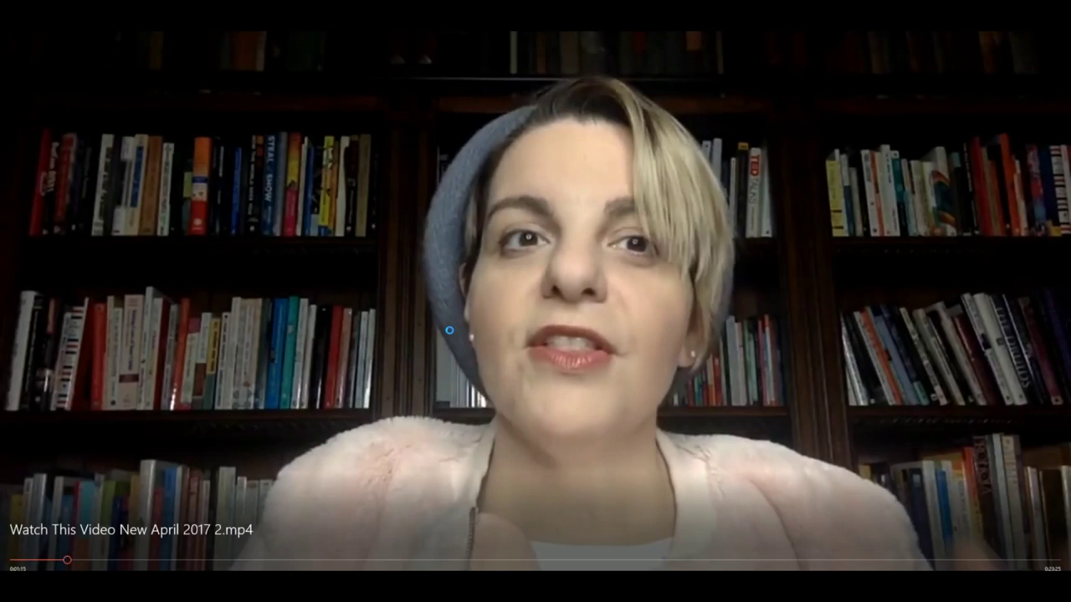